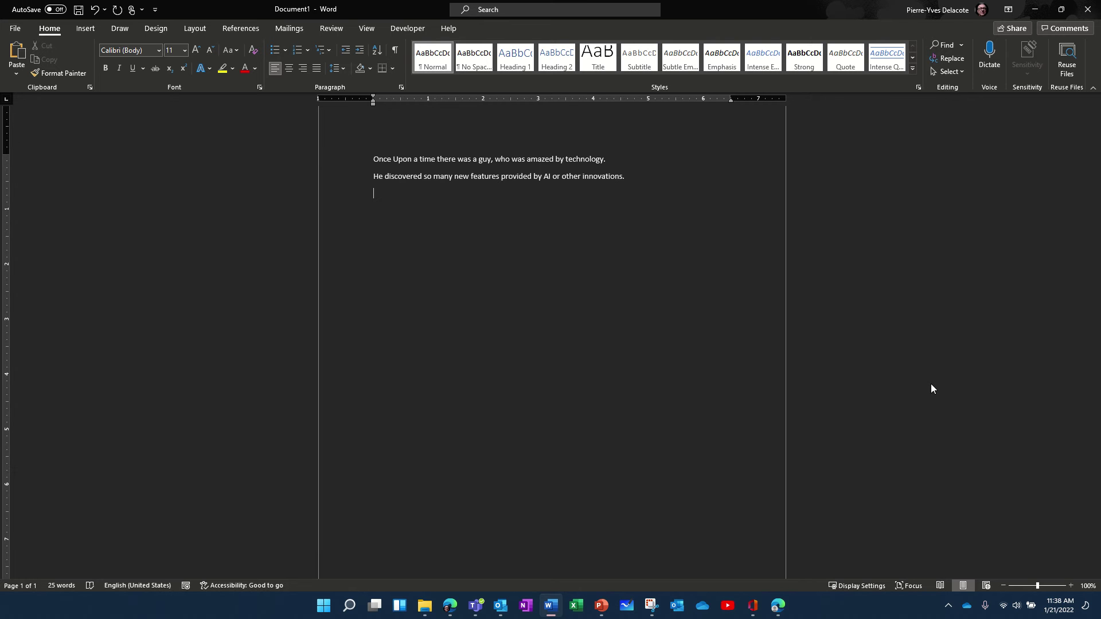
Insert gov vs exp.jpg from the Pictures folder on this device below the two sentences.
click(86, 29)
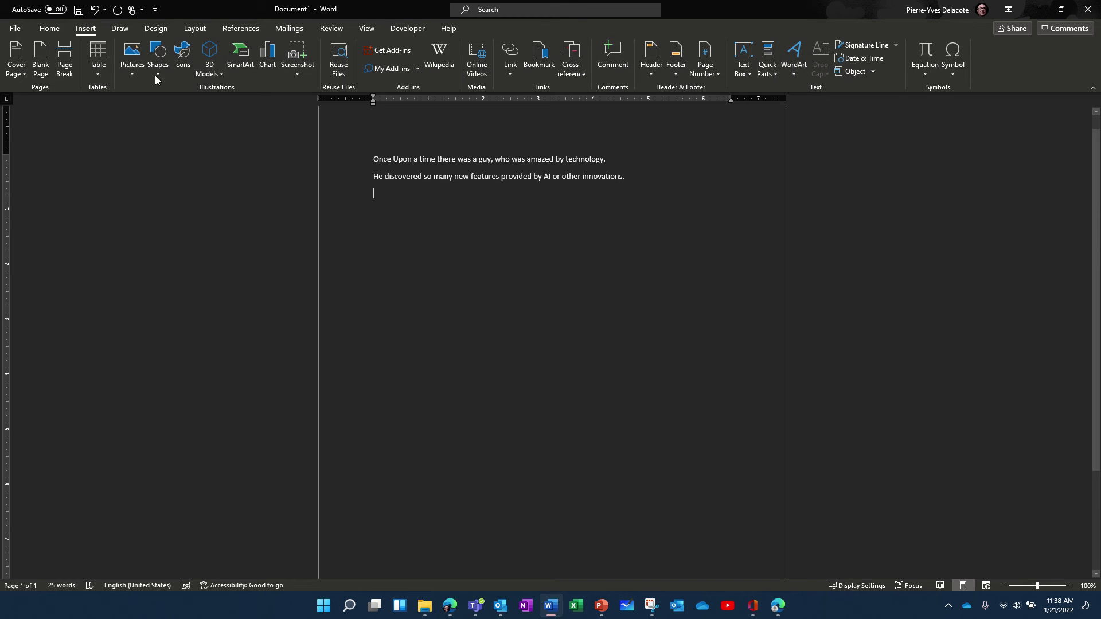
click(132, 57)
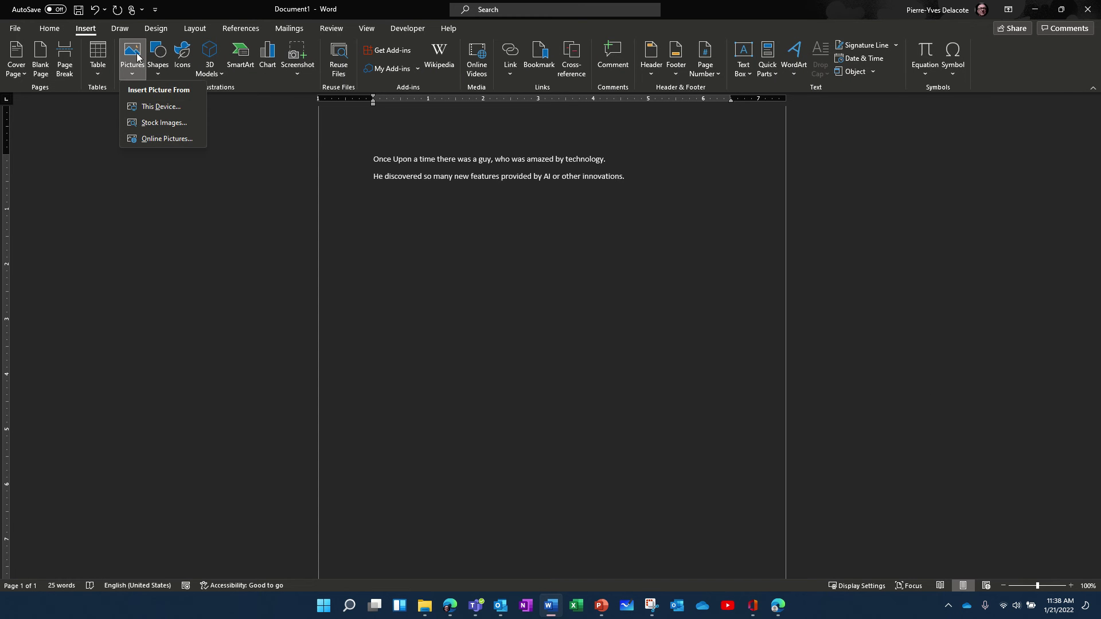
click(162, 106)
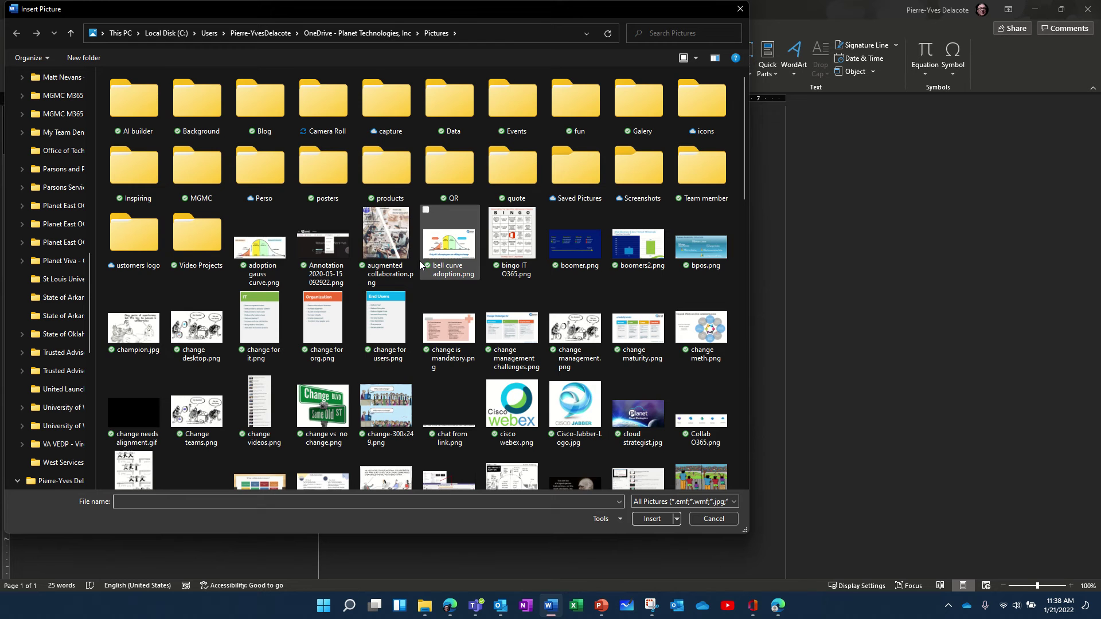
scroll(497, 312, down, 6)
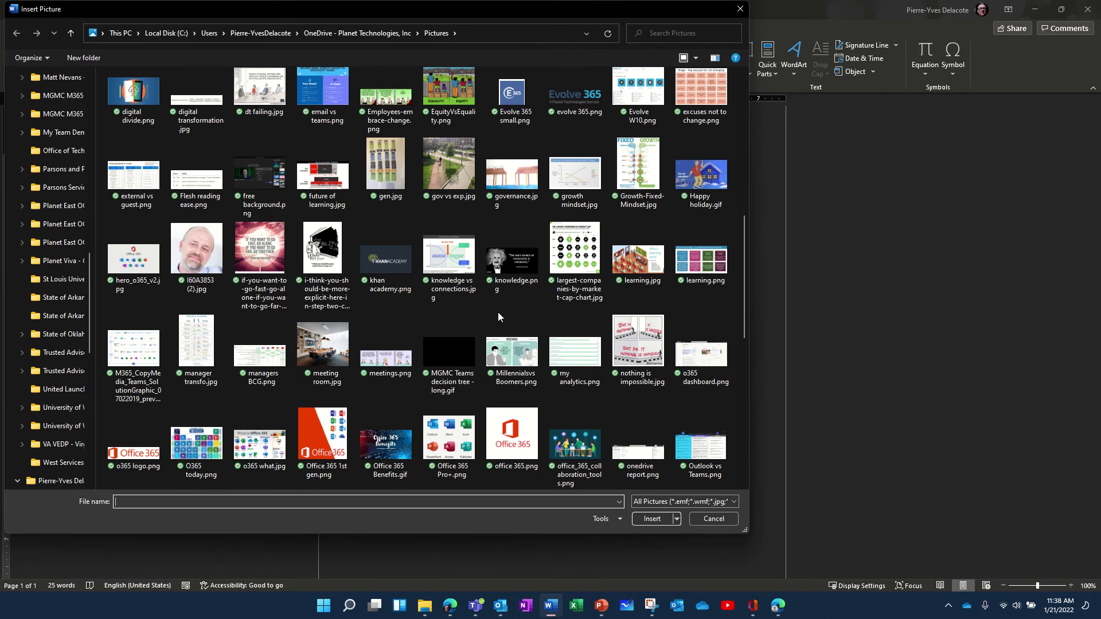
scroll(497, 312, down, 4)
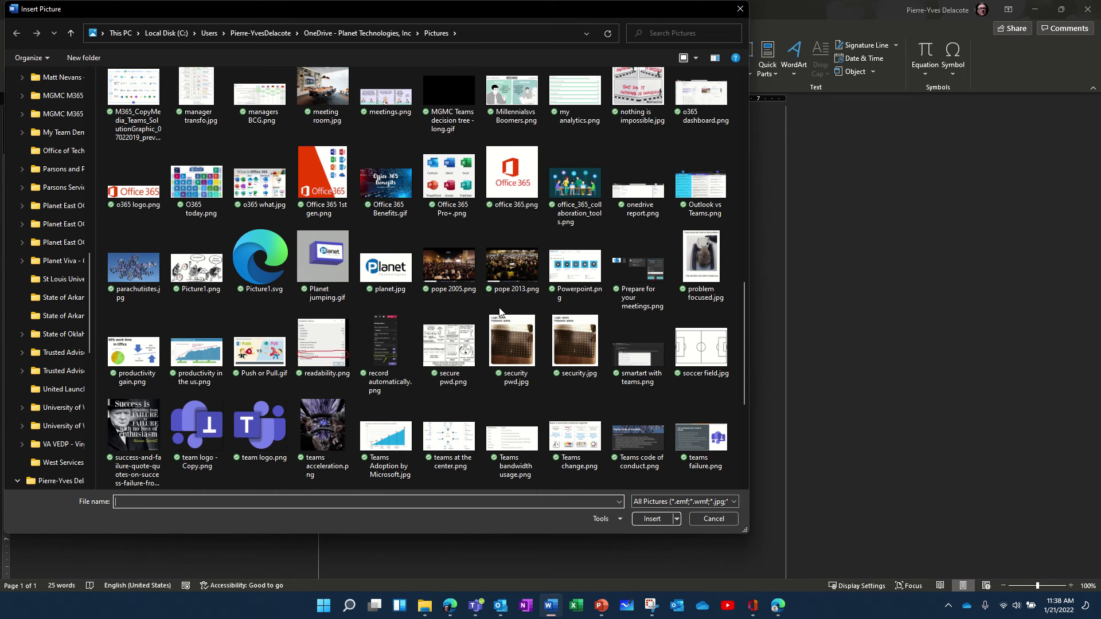
scroll(498, 299, up, 10)
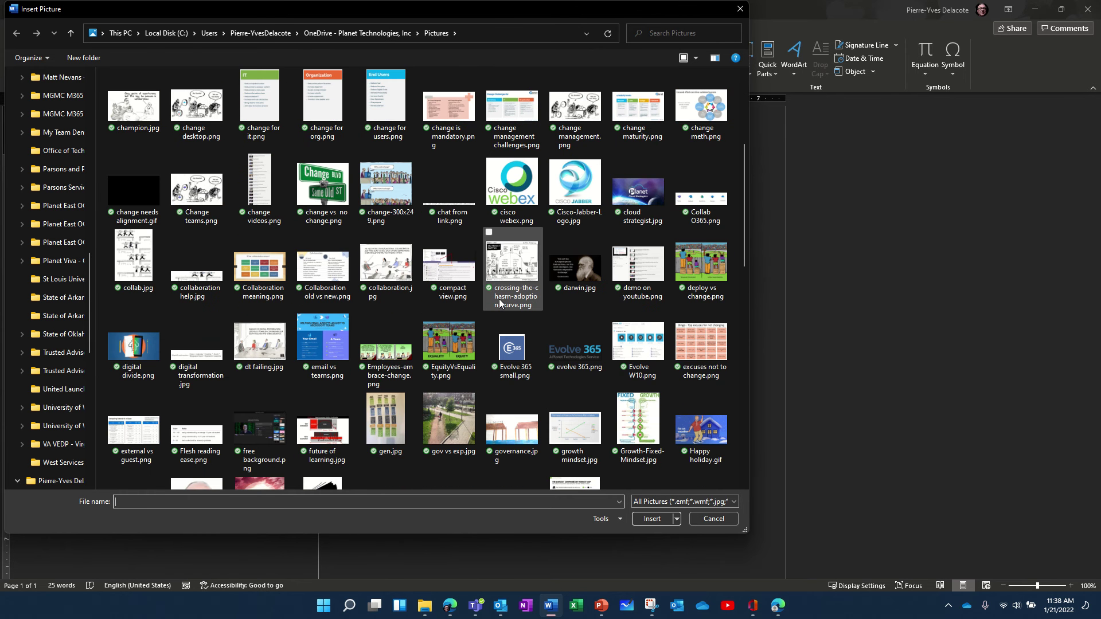
scroll(499, 301, up, 3)
scroll(499, 298, down, 3)
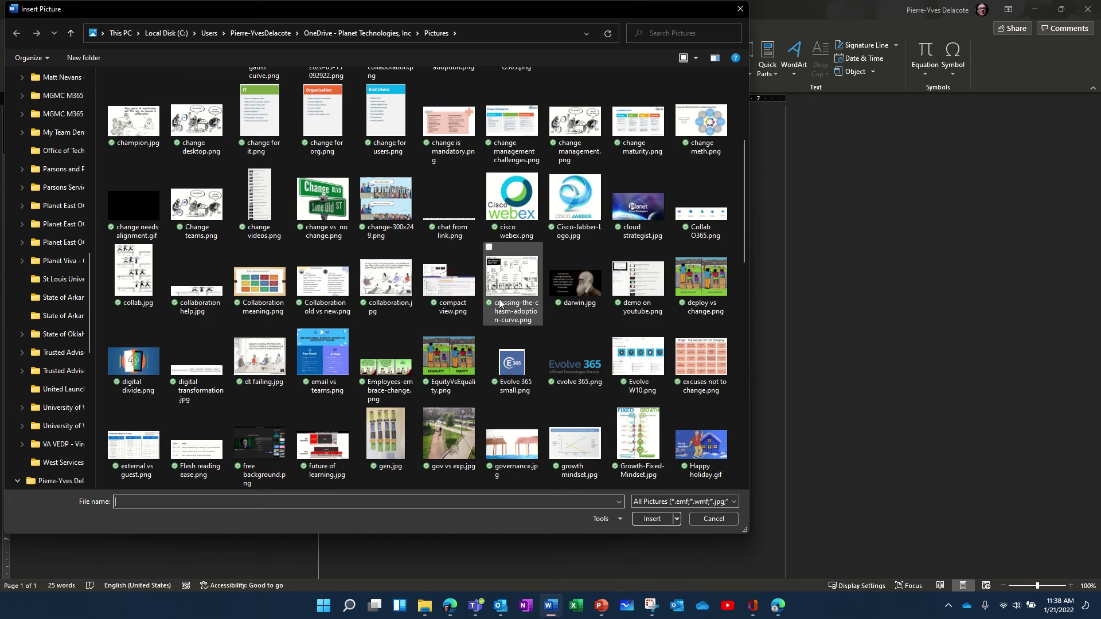
scroll(499, 298, down, 4)
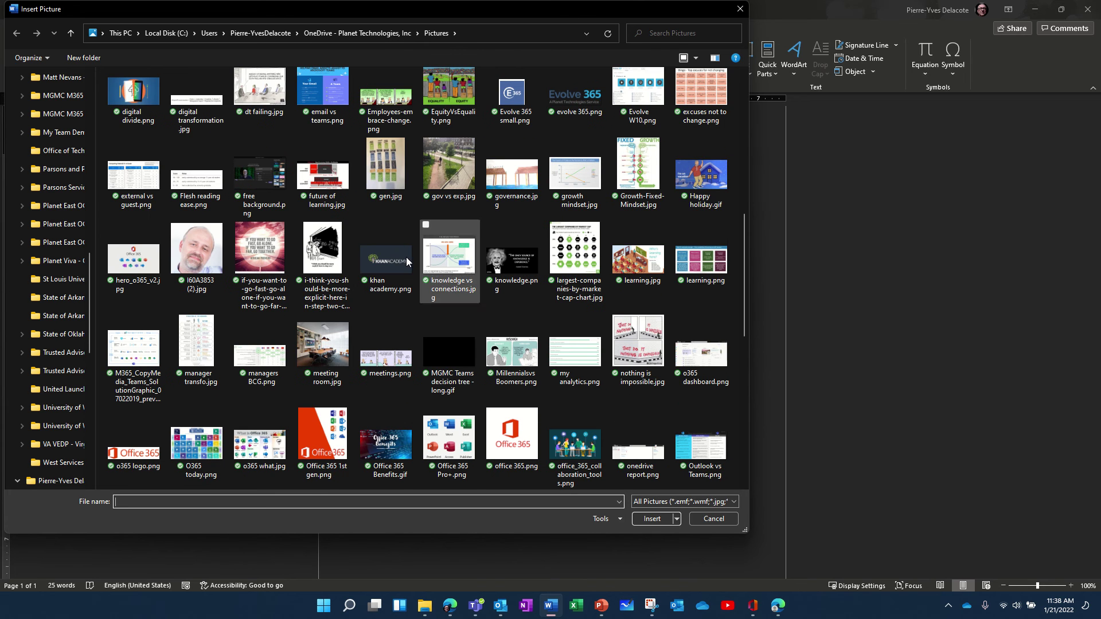
scroll(411, 263, down, 5)
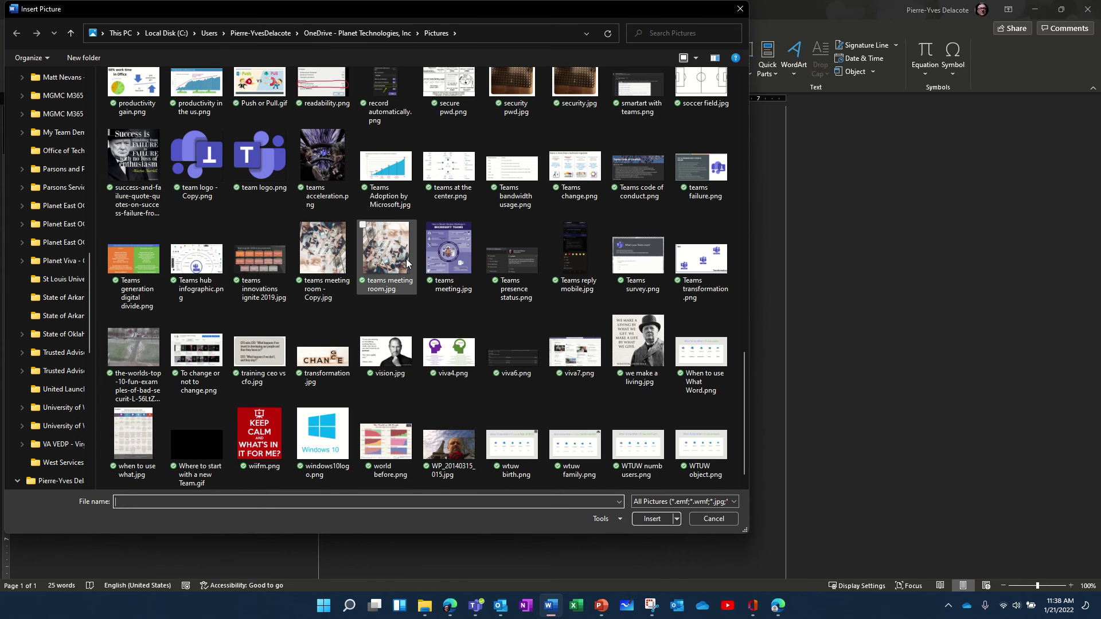
scroll(406, 262, up, 6)
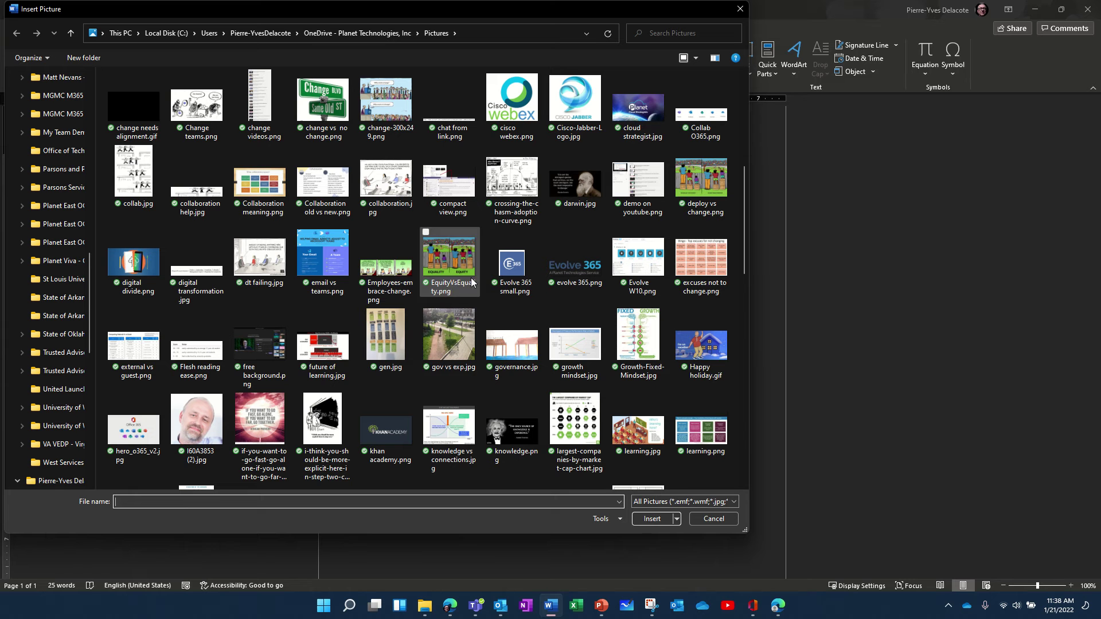
click(448, 327)
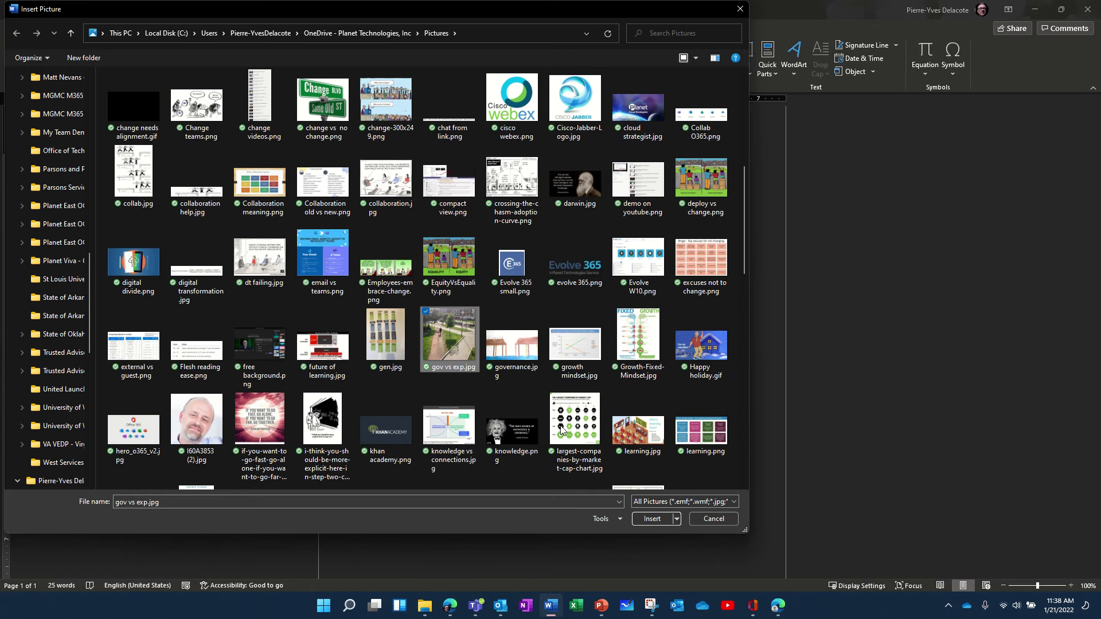
click(657, 517)
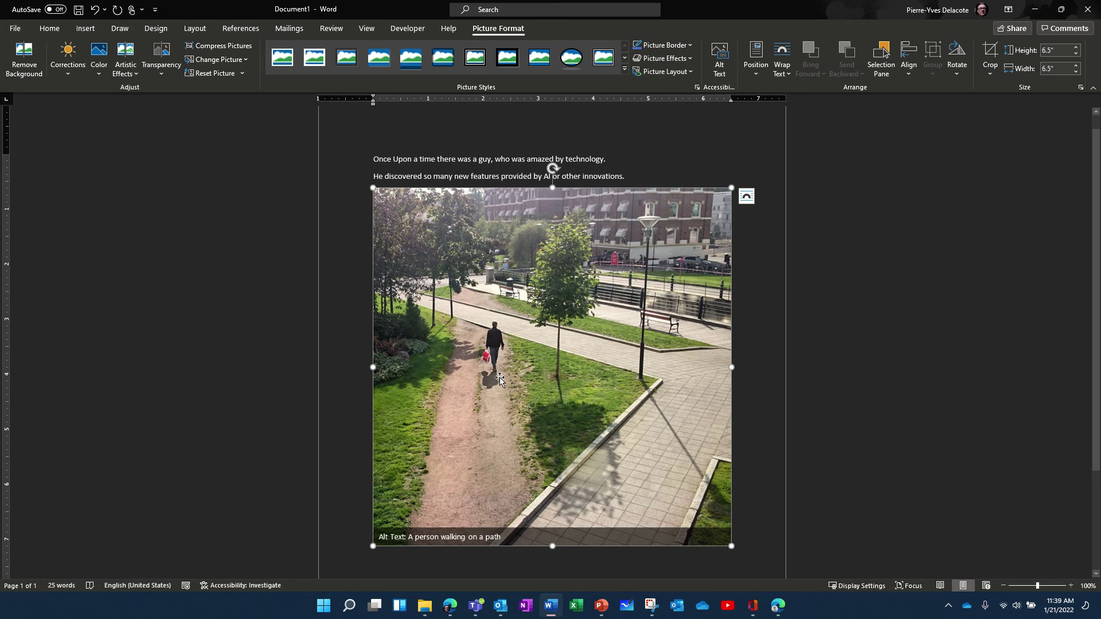
Open the park photo's Edit Alt Text pane, select its 'A person walking on a path' description, then deselect the photo.
right_click(532, 368)
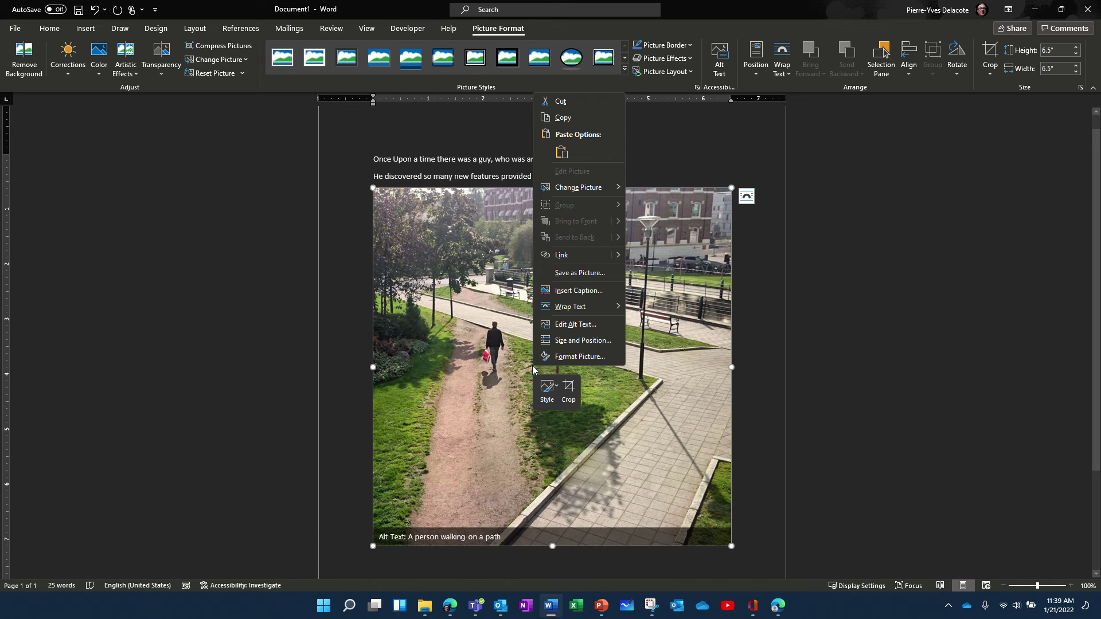
click(565, 324)
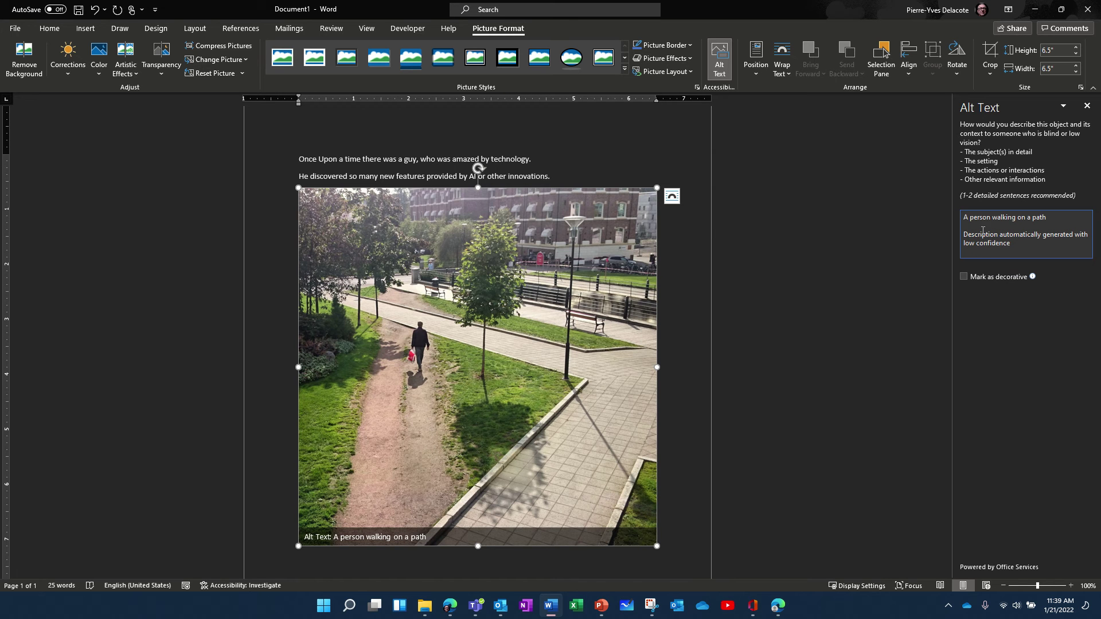
click(967, 220)
key(ctrl+a)
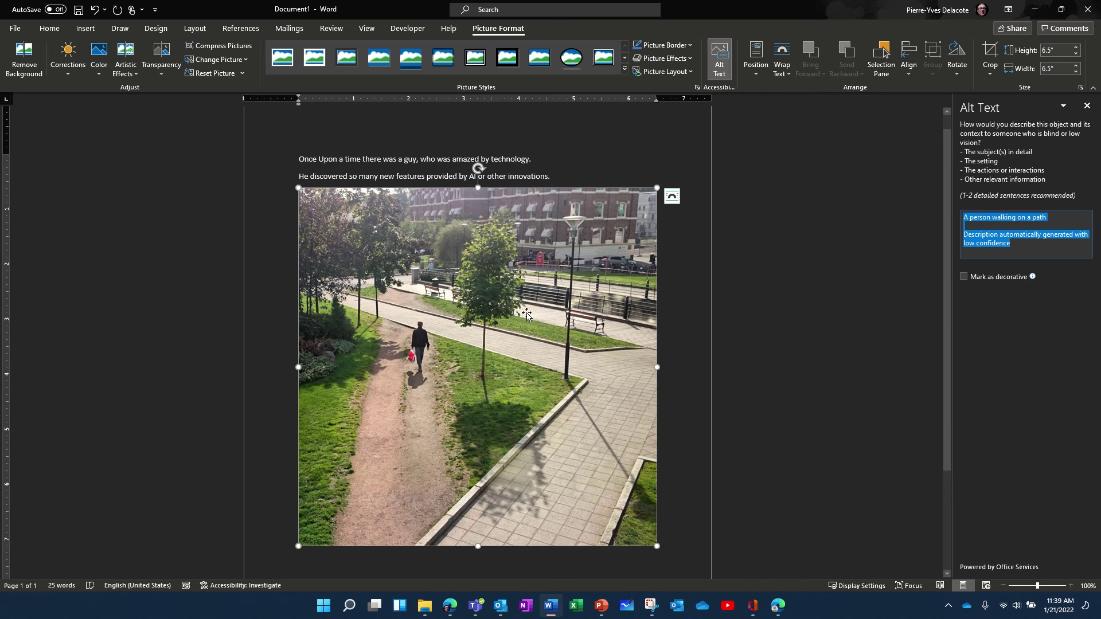
scroll(537, 388, down, 2)
scroll(537, 388, down, 5)
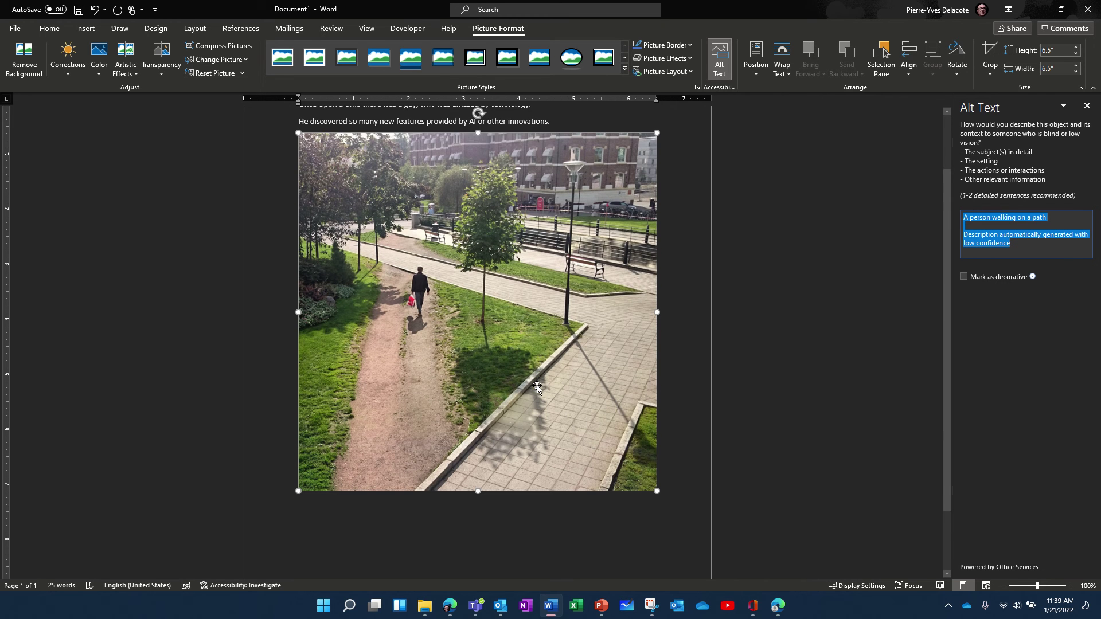
click(313, 459)
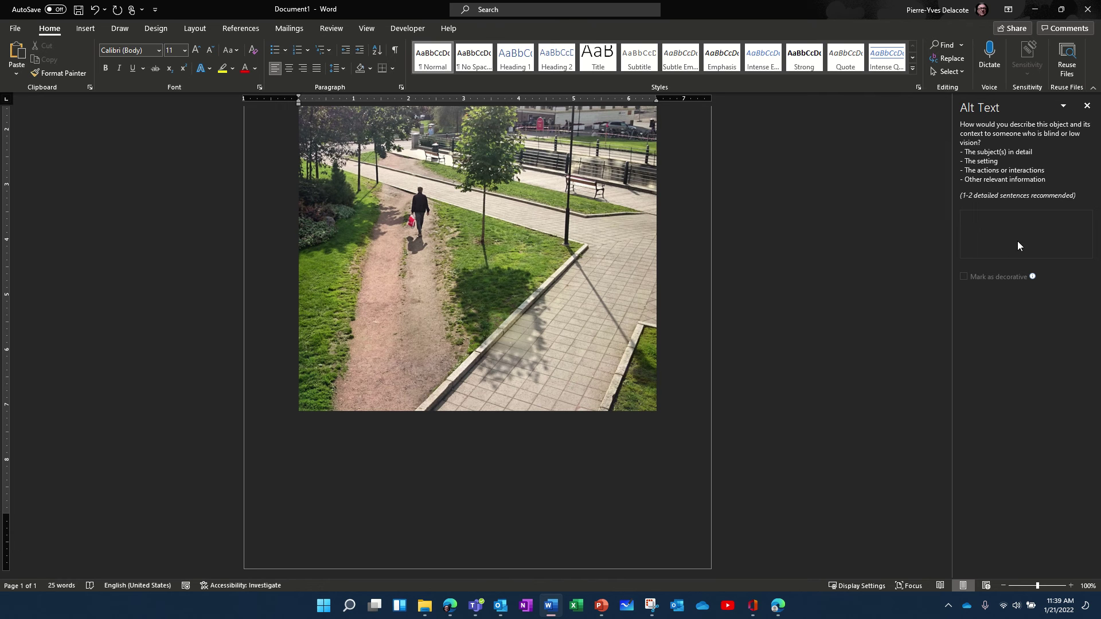
Search Online Pictures for 'cat' and insert the first kitten image.
click(91, 33)
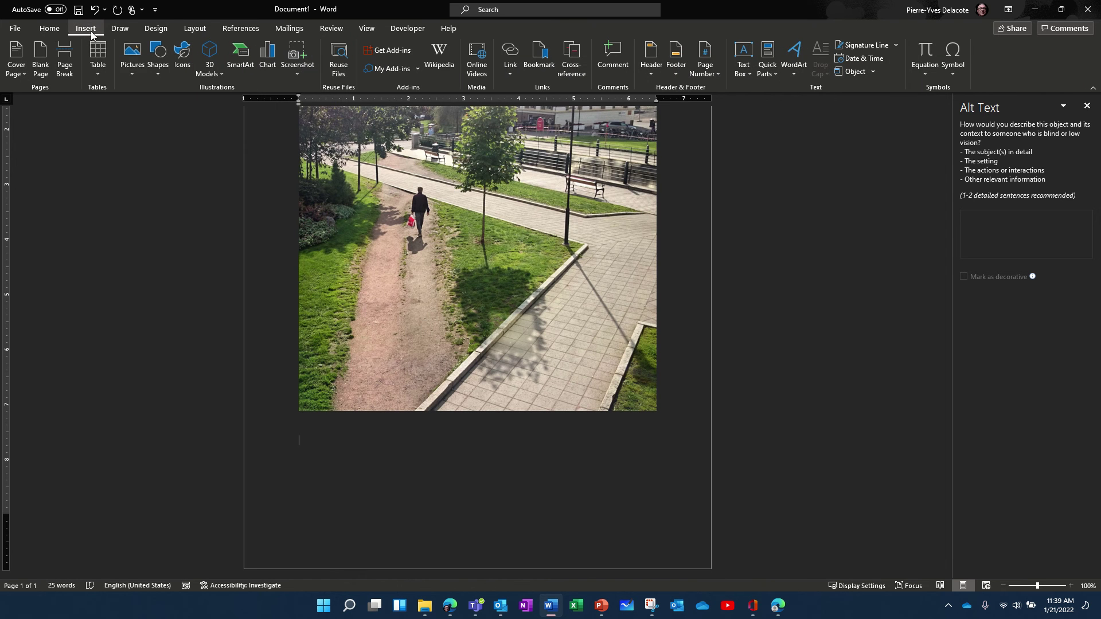
click(133, 72)
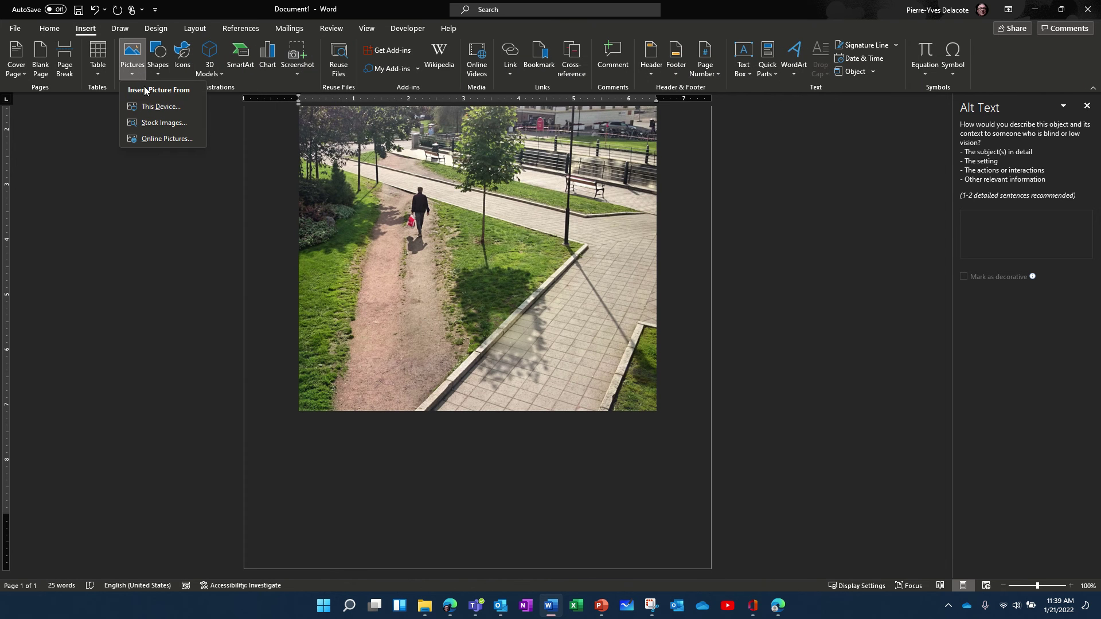
click(171, 140)
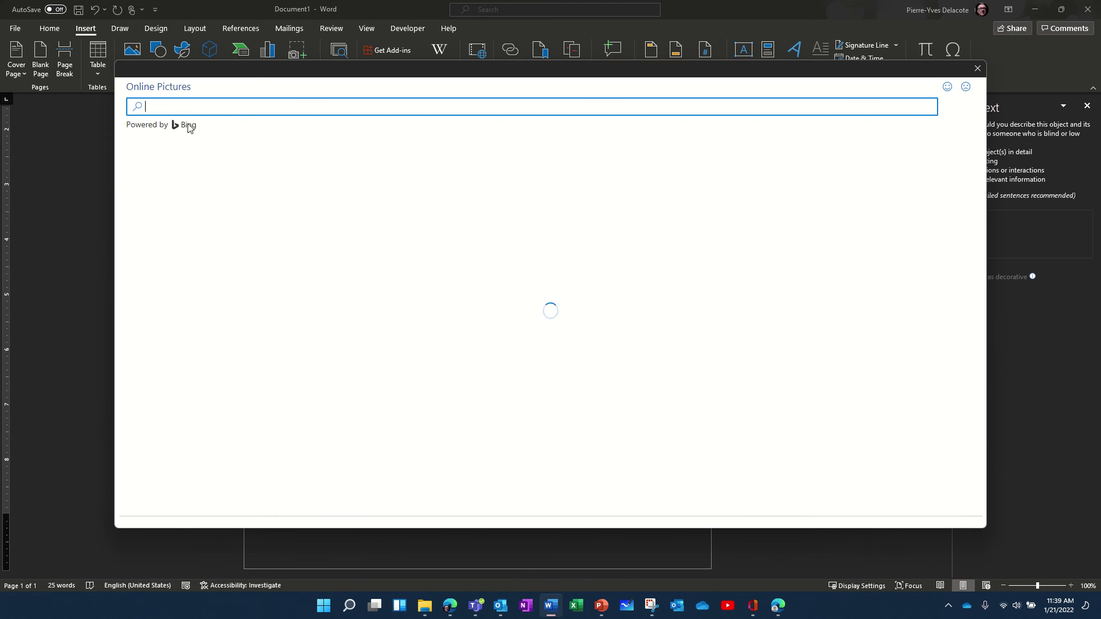
text(cat)
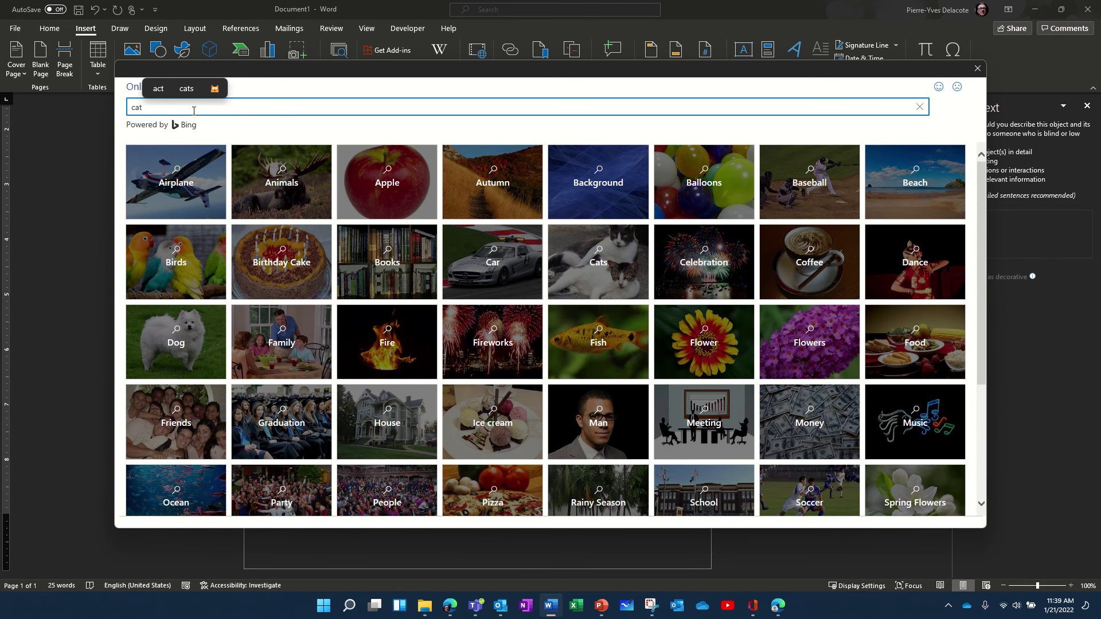
key(Return)
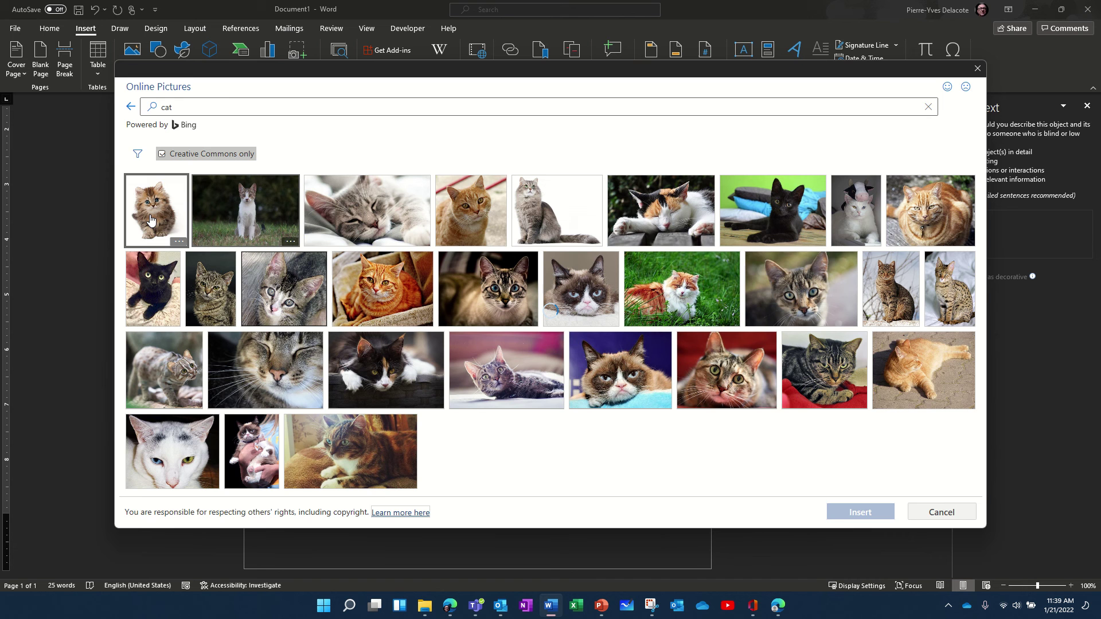
click(150, 220)
click(835, 511)
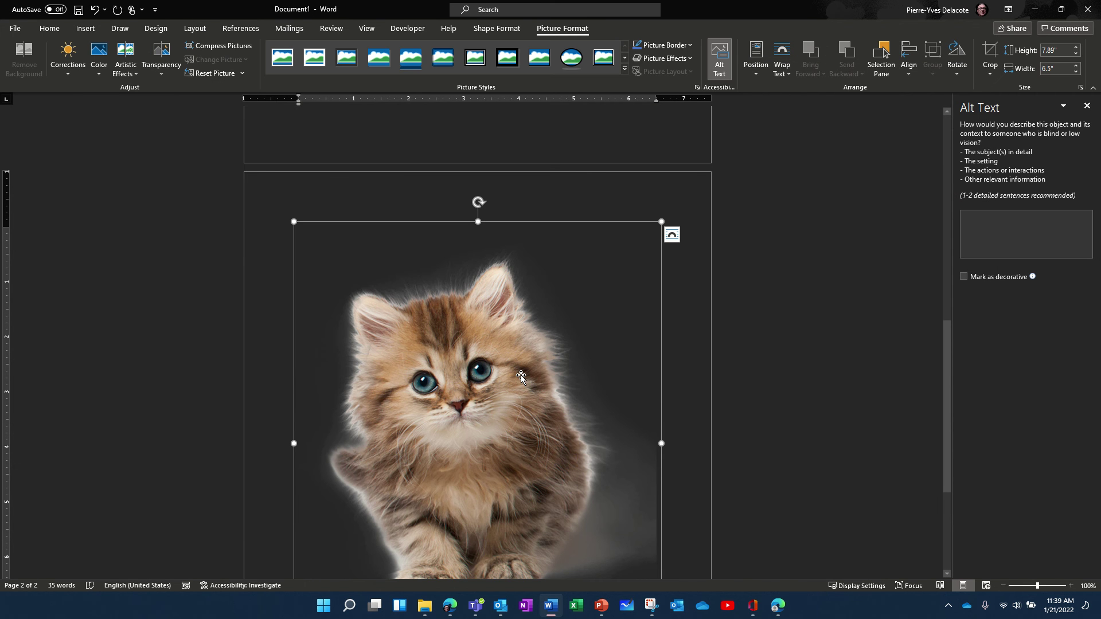
Open Edit Alt Text for the kitten and delete its licence attribution caption box.
right_click(520, 375)
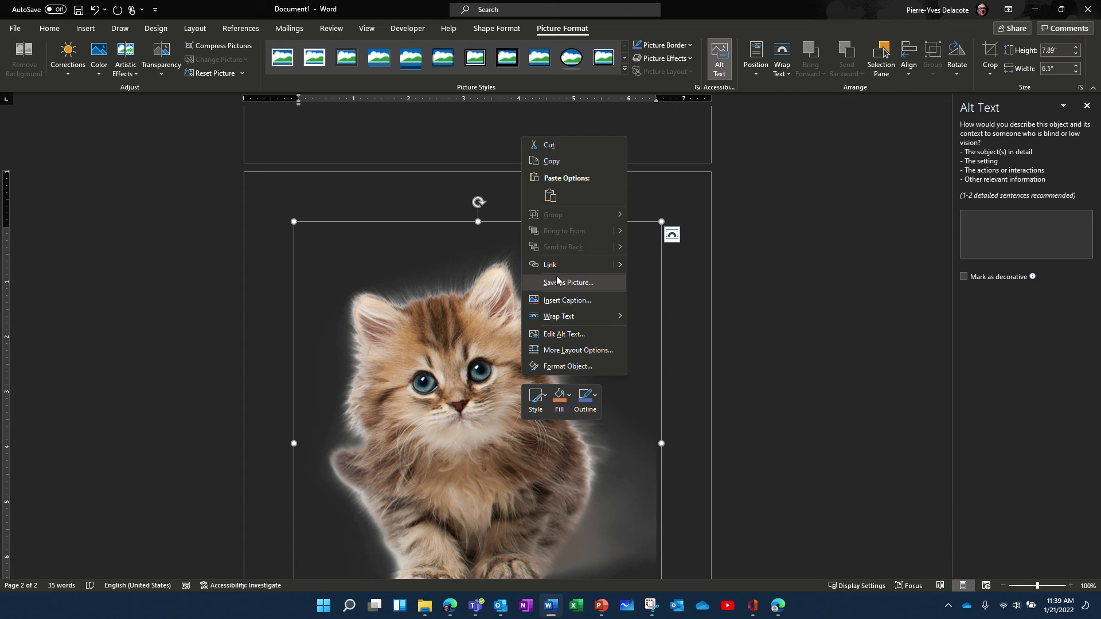
click(573, 334)
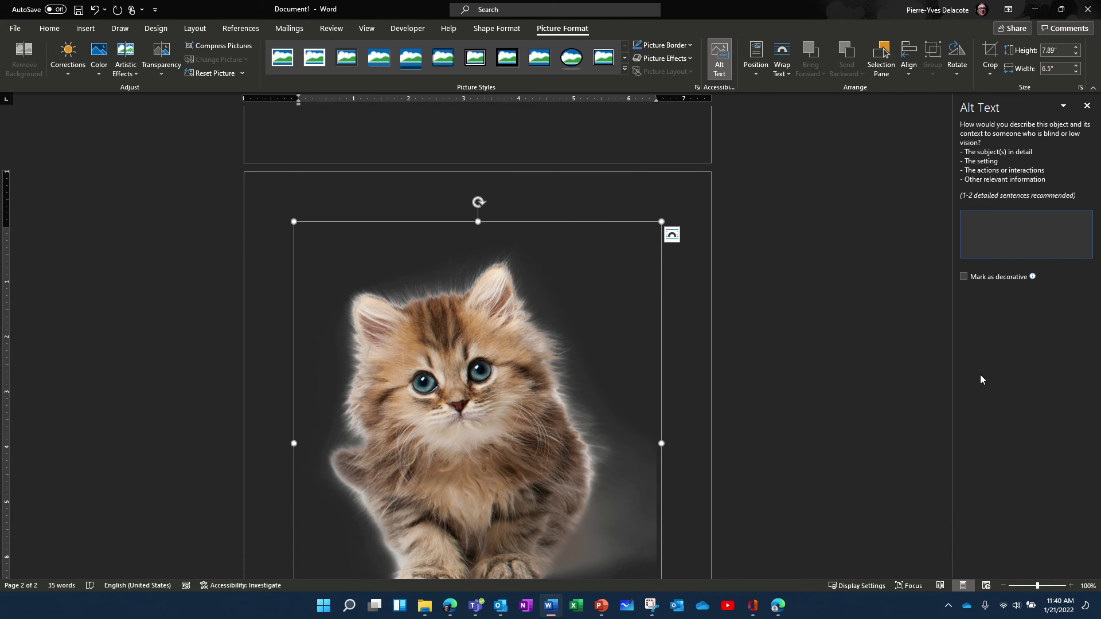
click(694, 410)
scroll(691, 413, down, 3)
click(605, 364)
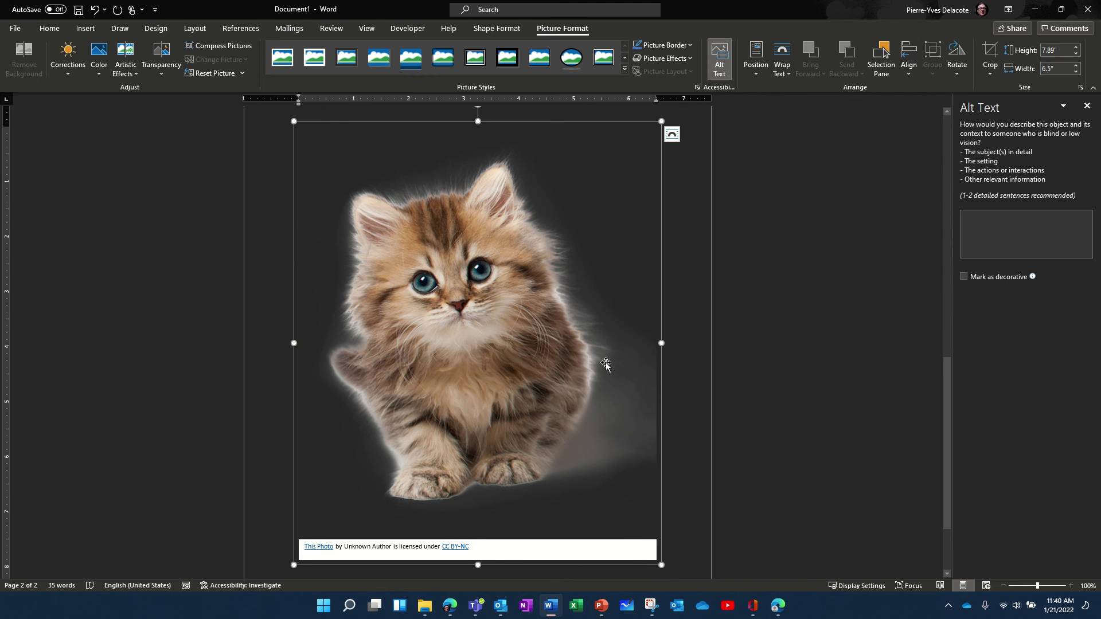
click(610, 549)
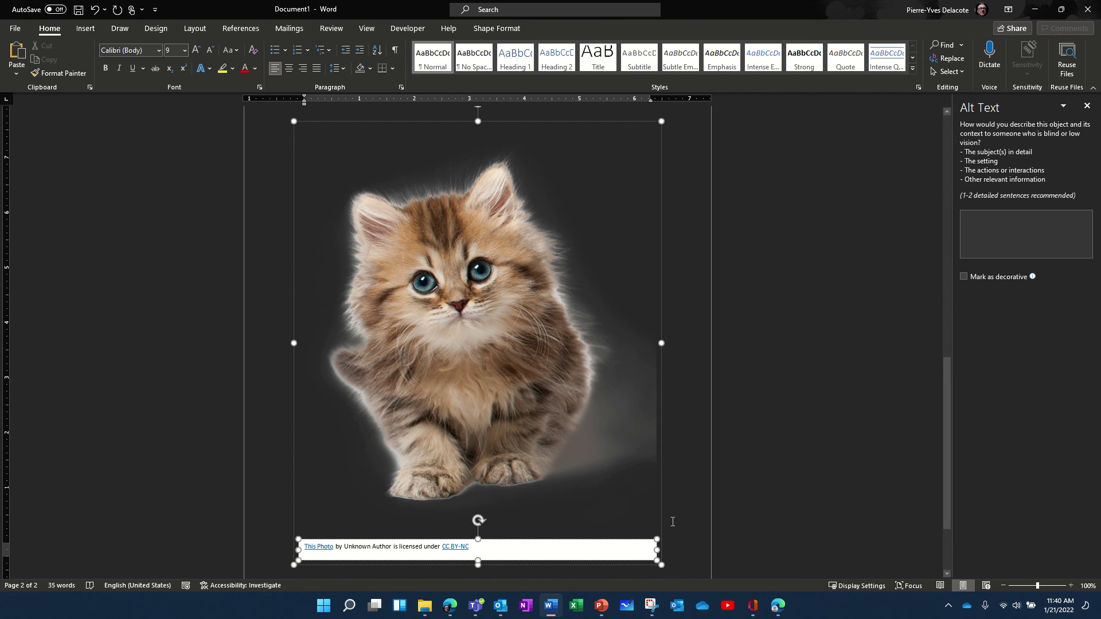
click(638, 540)
key(Delete)
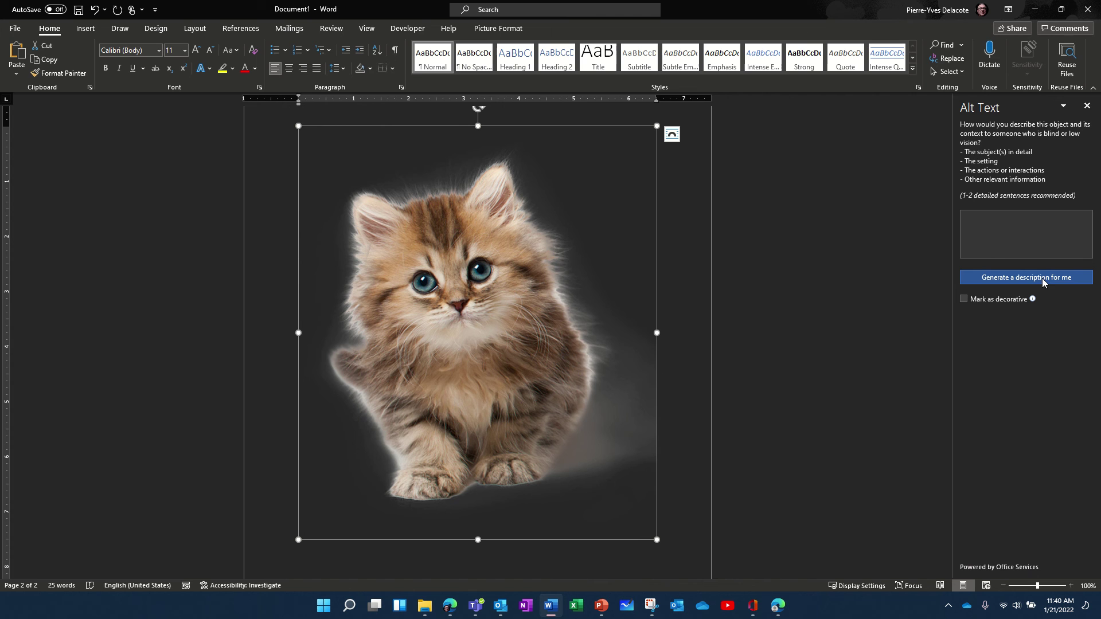
Generate the kitten's alt text 'A kitten with blue eyes' and deselect the picture.
click(1003, 279)
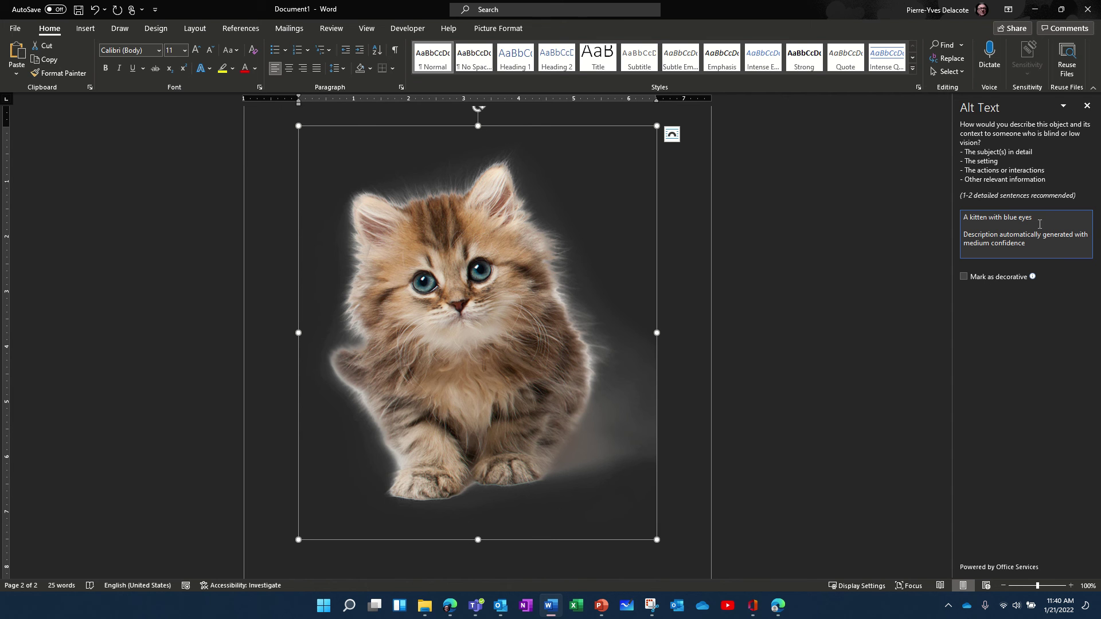
scroll(467, 549, down, 1)
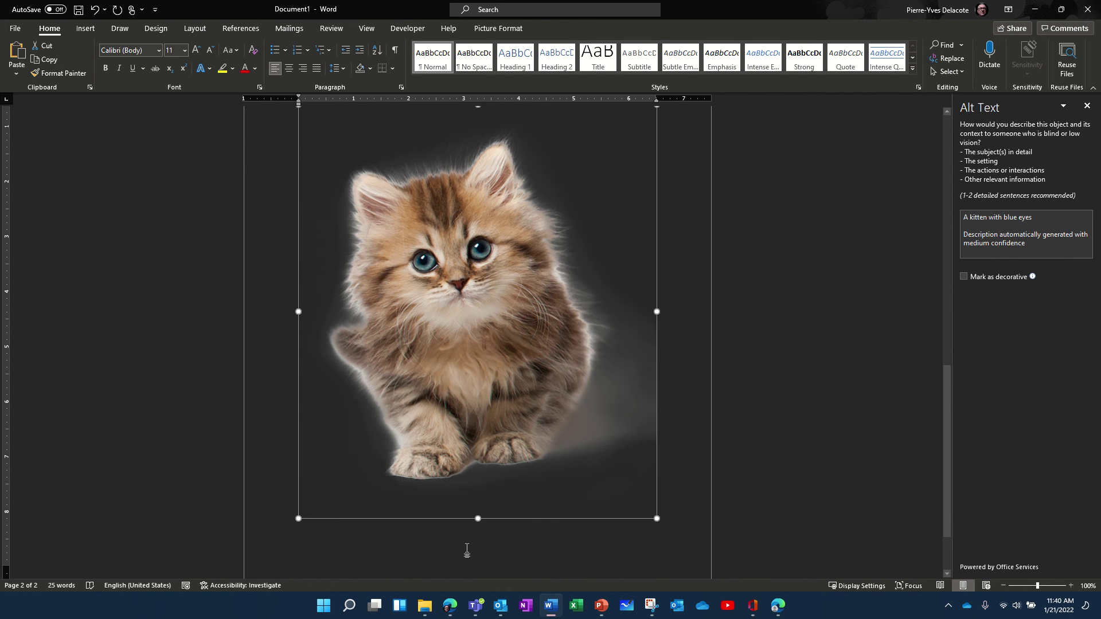
scroll(467, 549, down, 1)
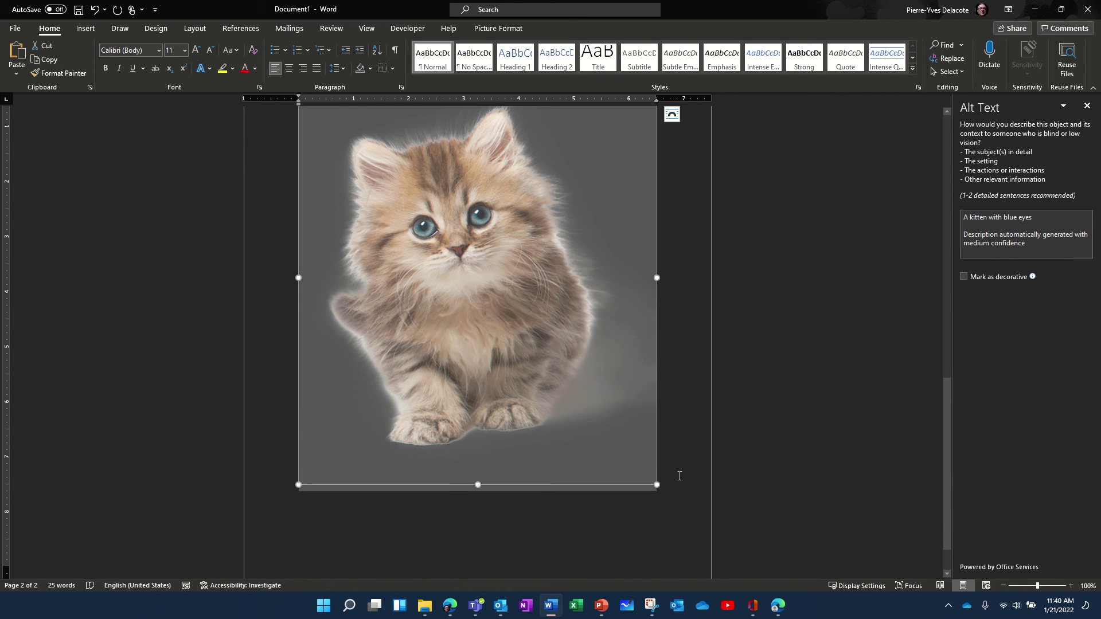
click(679, 476)
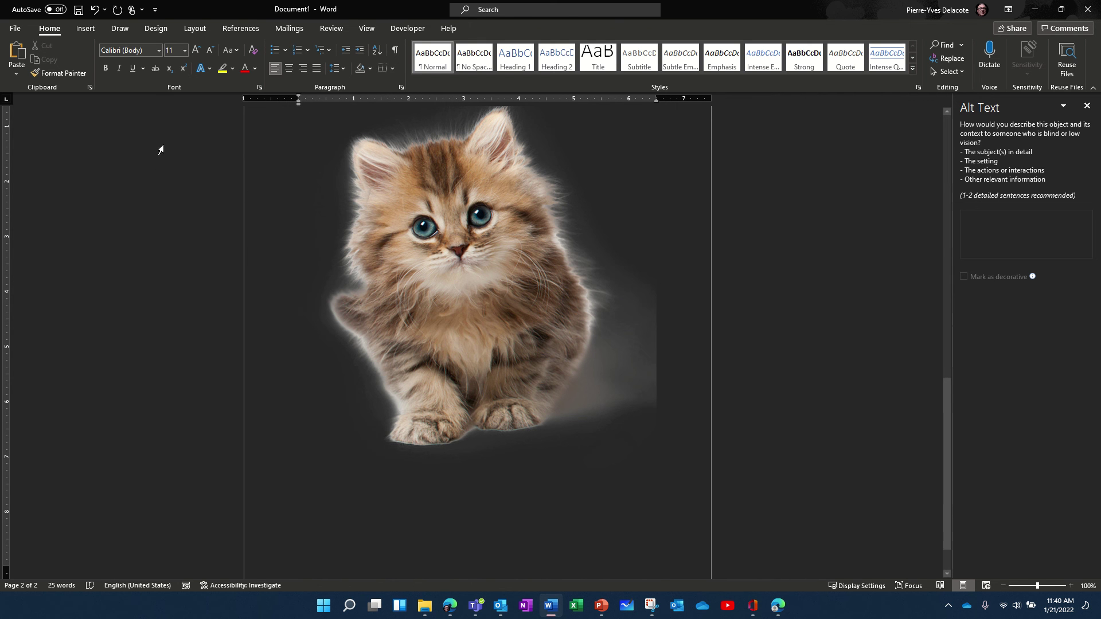
Search Online Pictures for 'eiffel' and insert only the night-time Eiffel Tower photo.
click(92, 32)
click(132, 61)
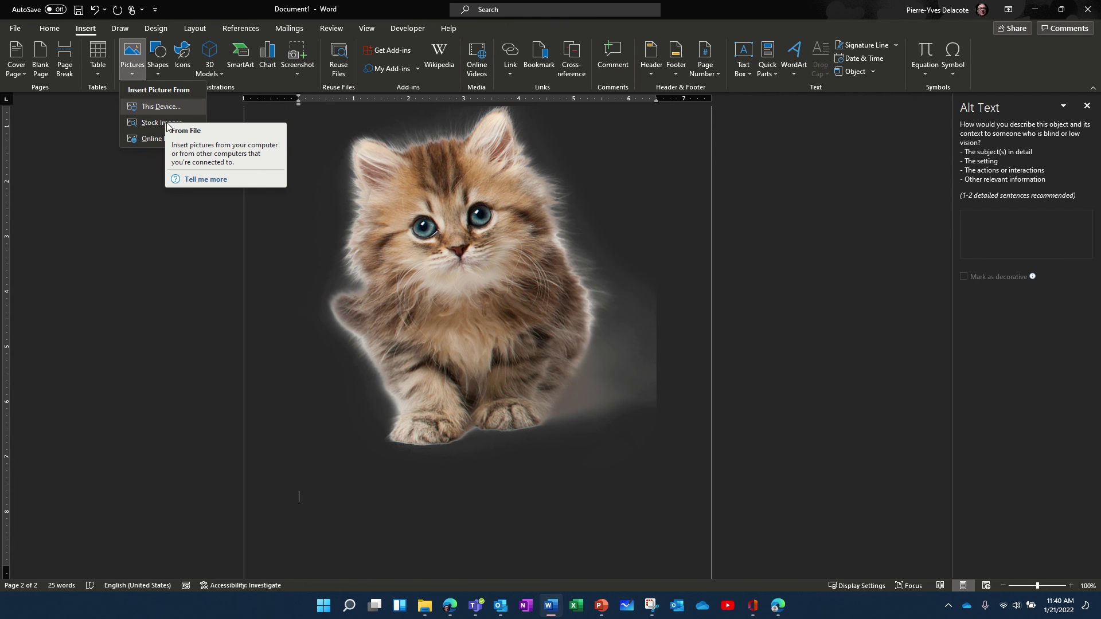
click(158, 138)
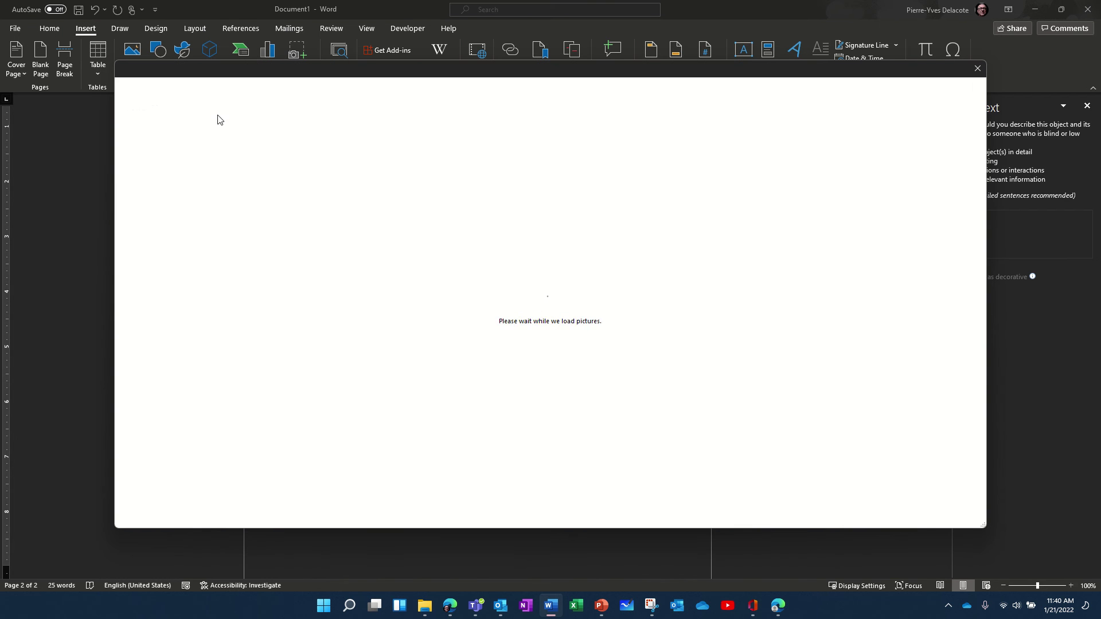
text(ei)
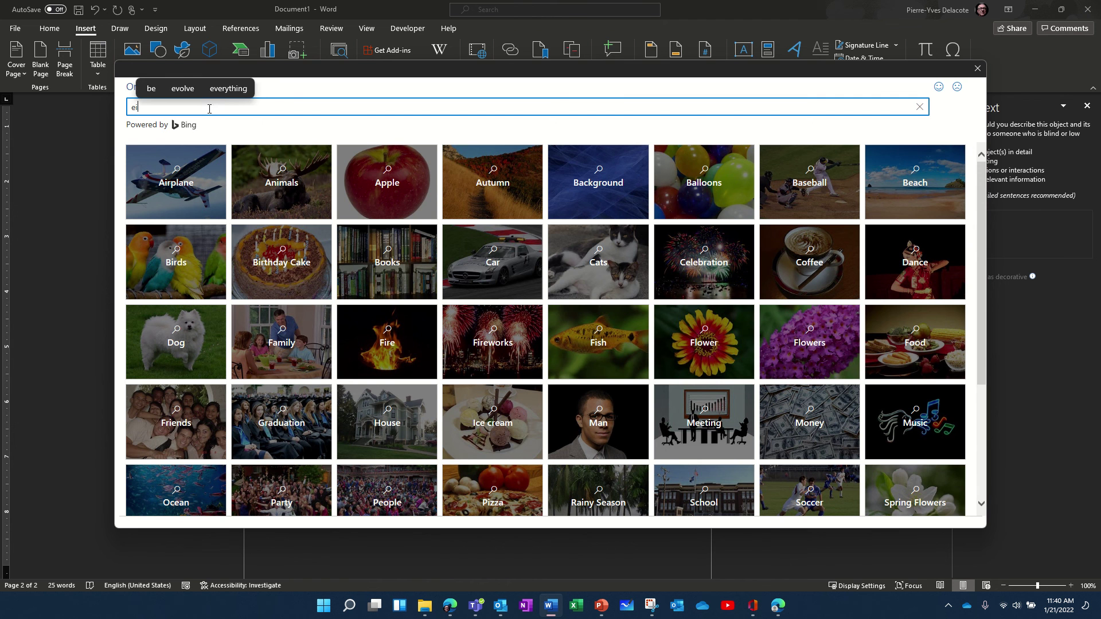
text(ffel)
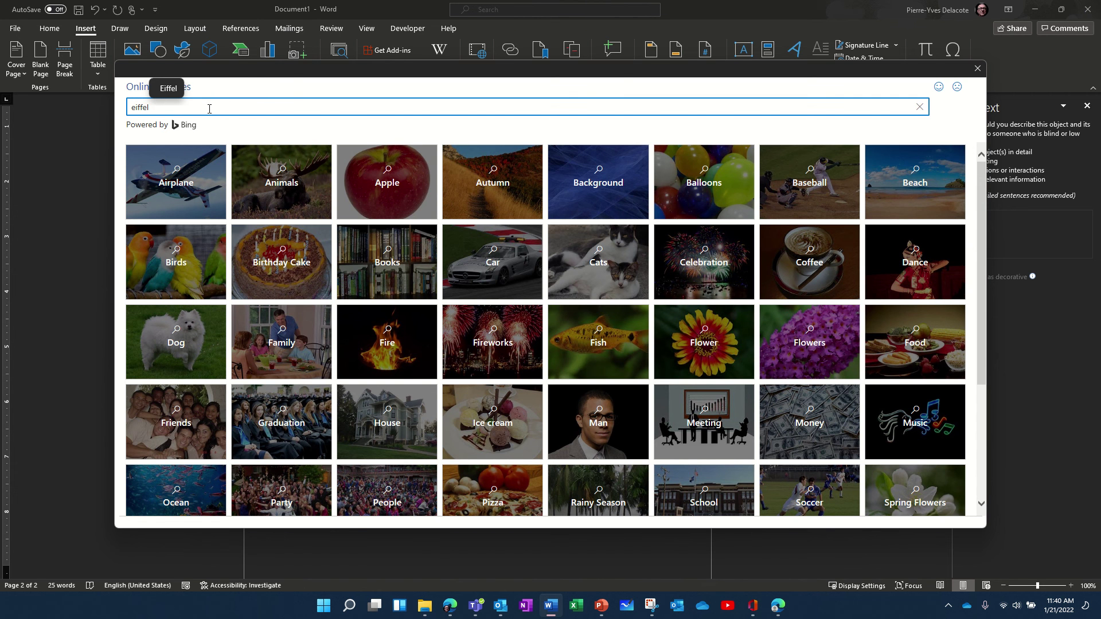
key(Return)
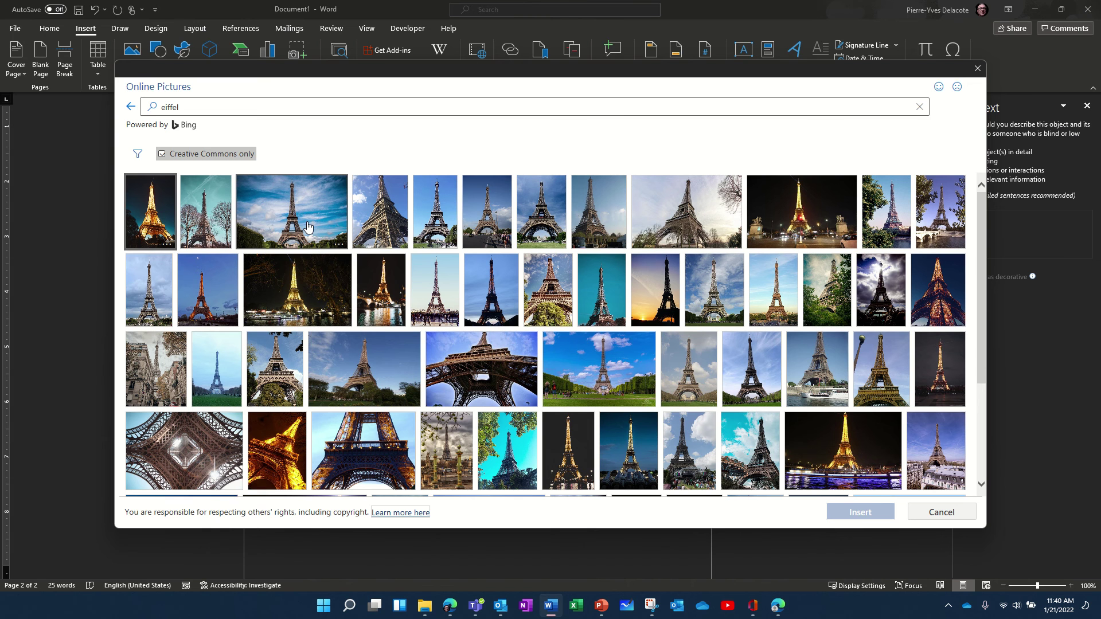
click(309, 227)
click(150, 212)
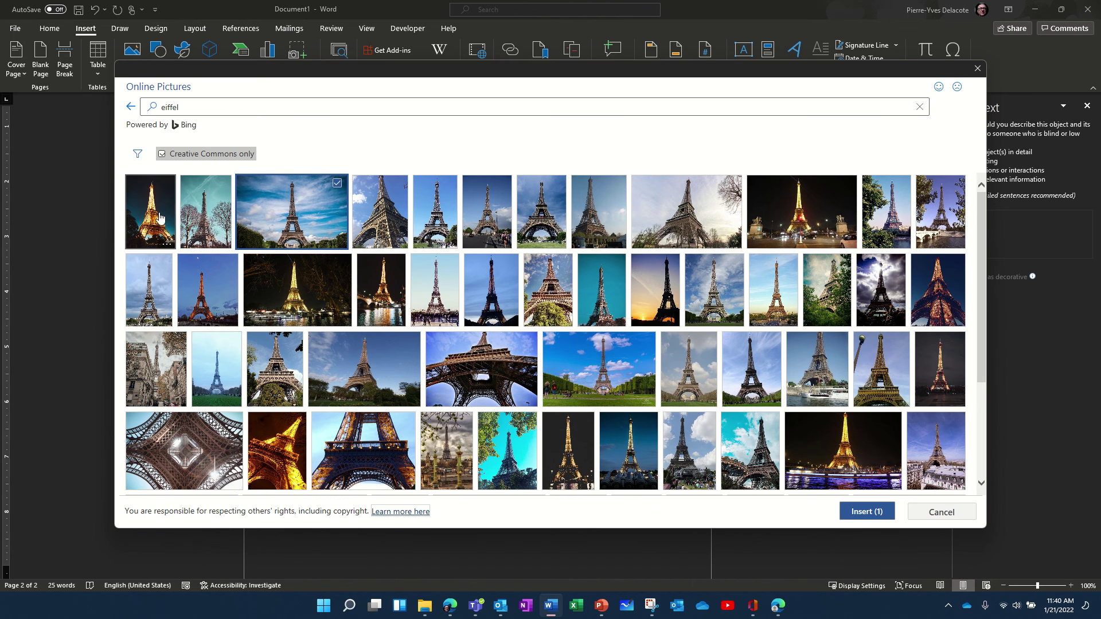
click(337, 183)
click(863, 511)
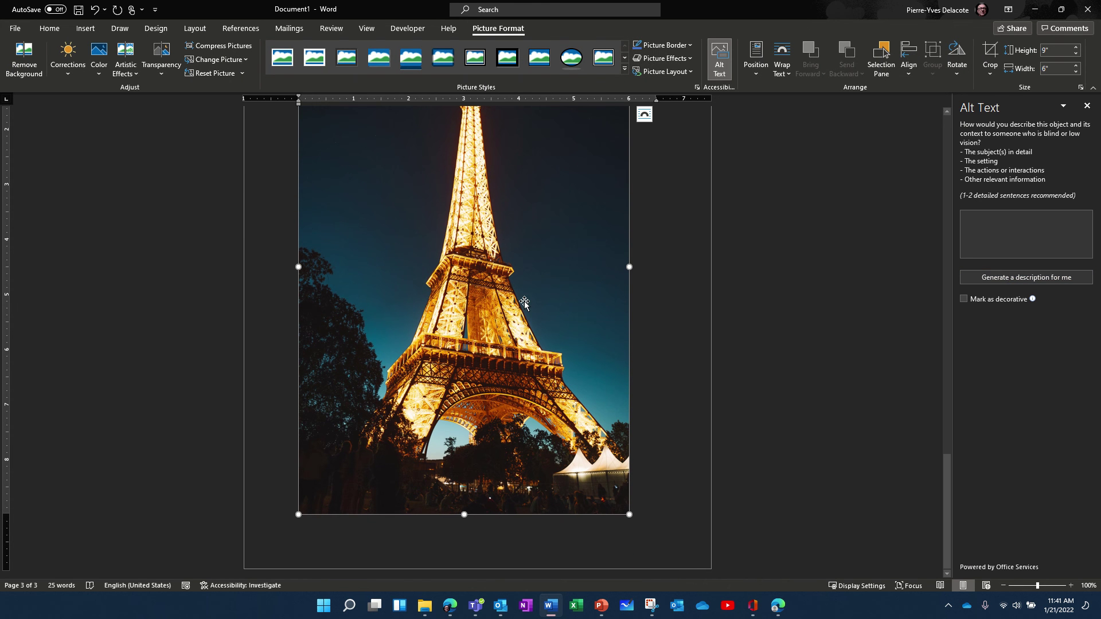
Generate the Eiffel Tower alt text and replace 'A tall' with 'Eiffel' in the description.
click(975, 277)
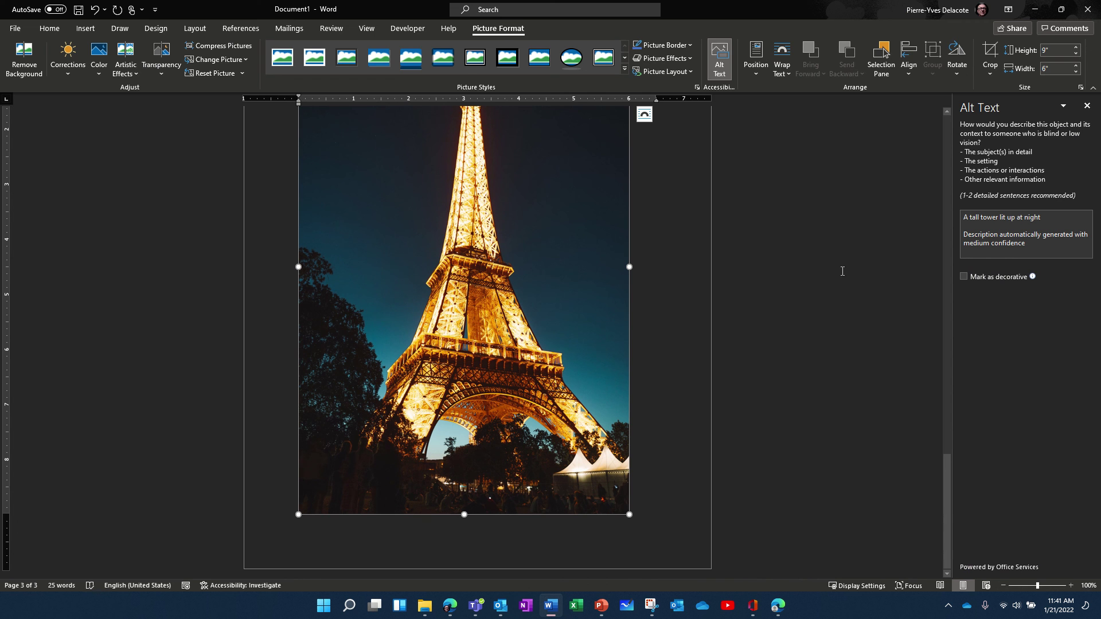
click(983, 221)
triple_click(982, 221)
click(965, 217)
double_click(965, 216)
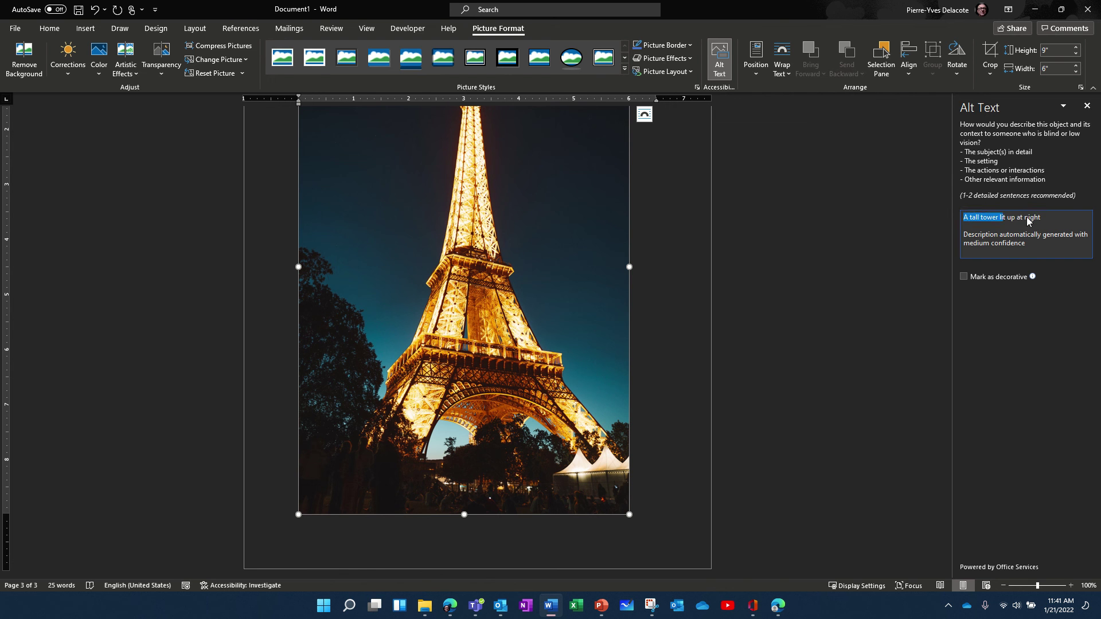
drag(1026, 217, 982, 221)
text(Eif)
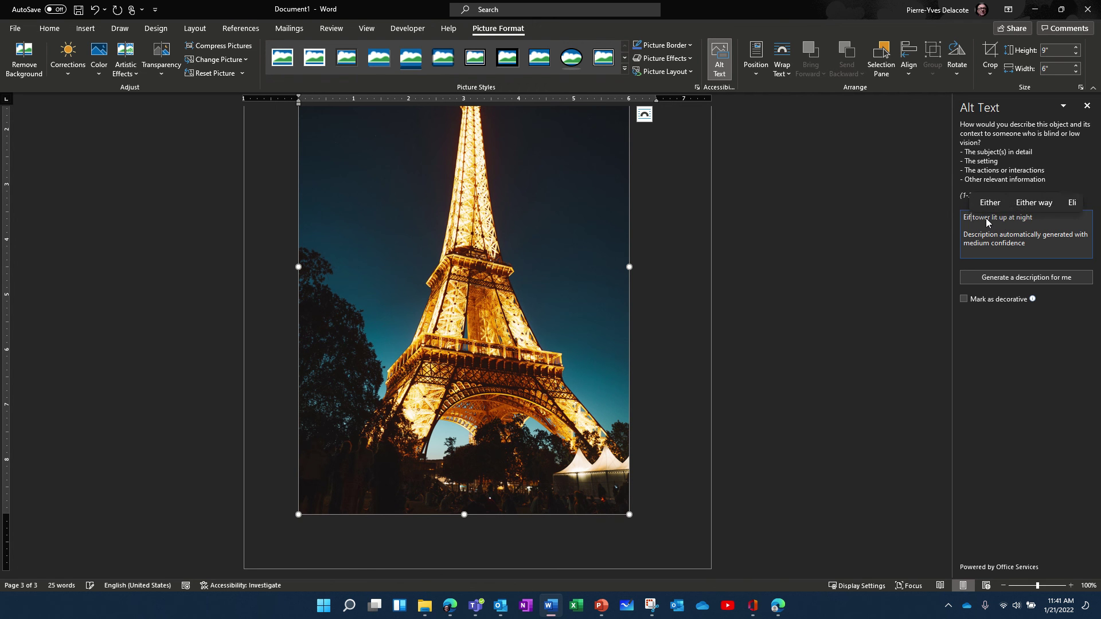
text(fel)
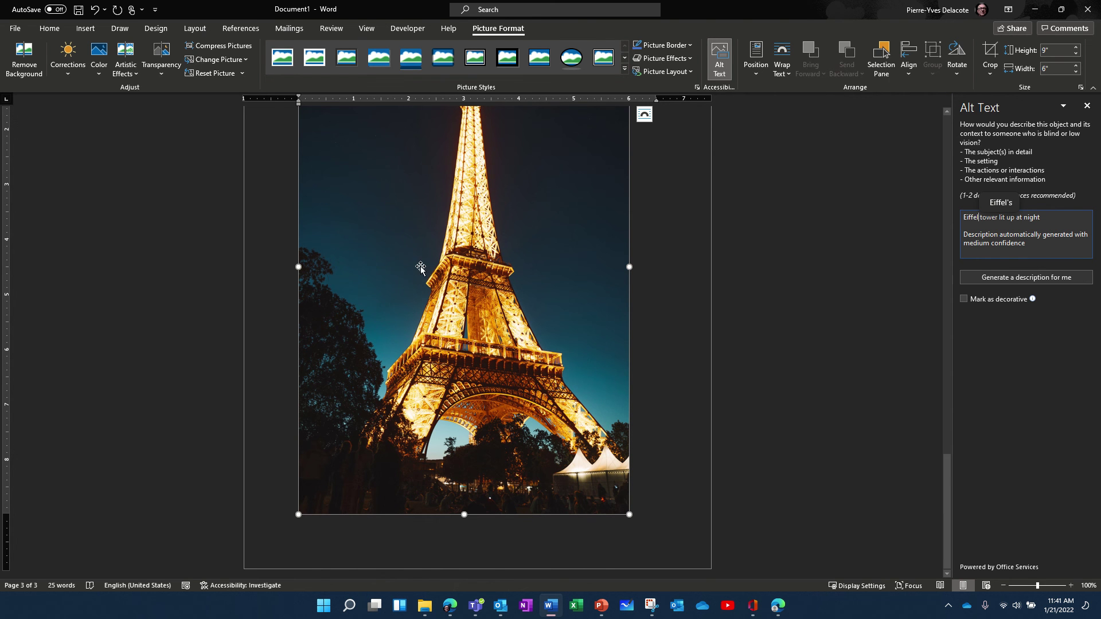
scroll(445, 260, up, 2)
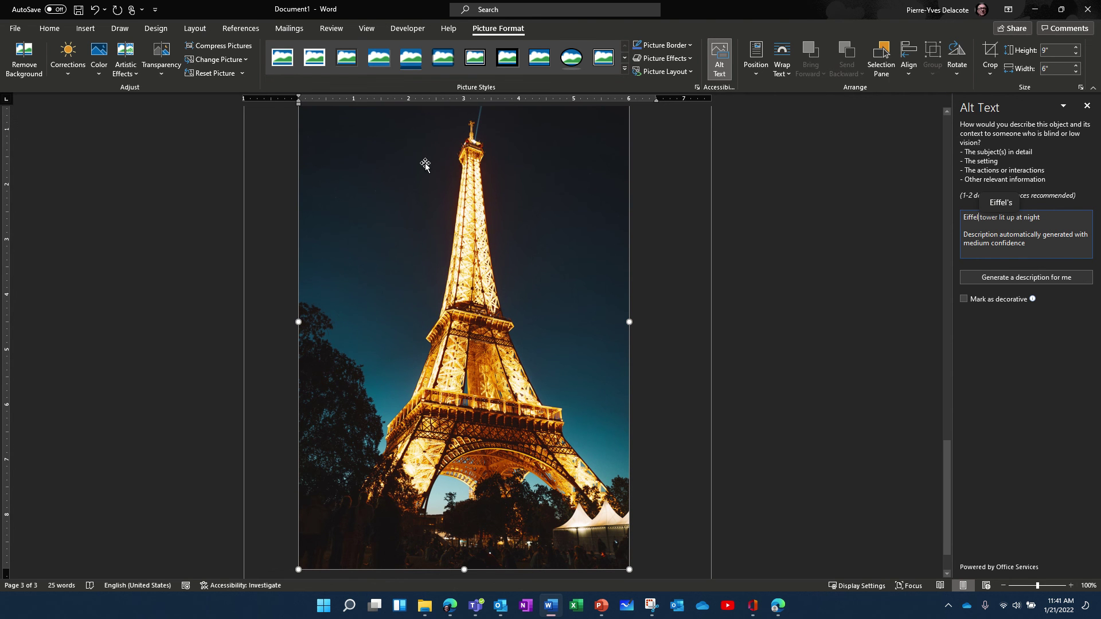